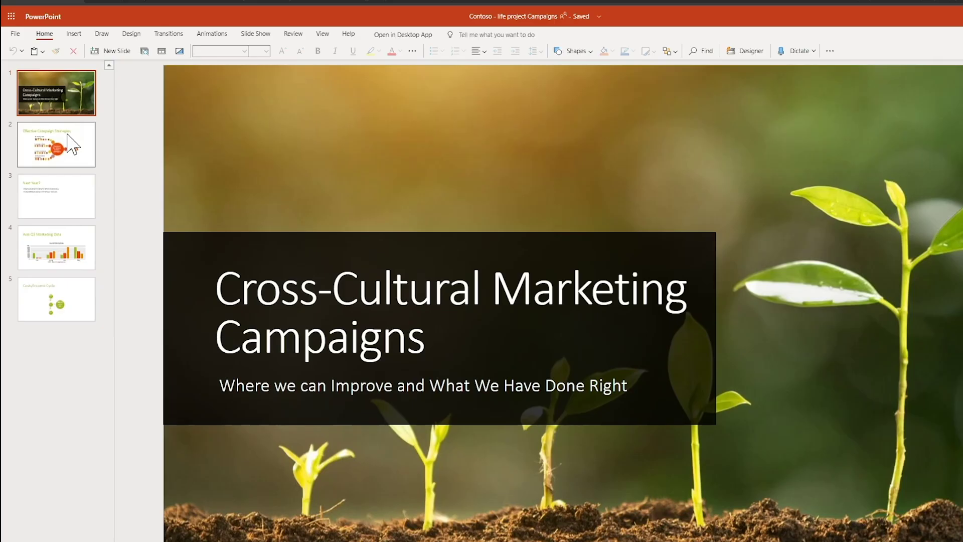
left_click(71, 141)
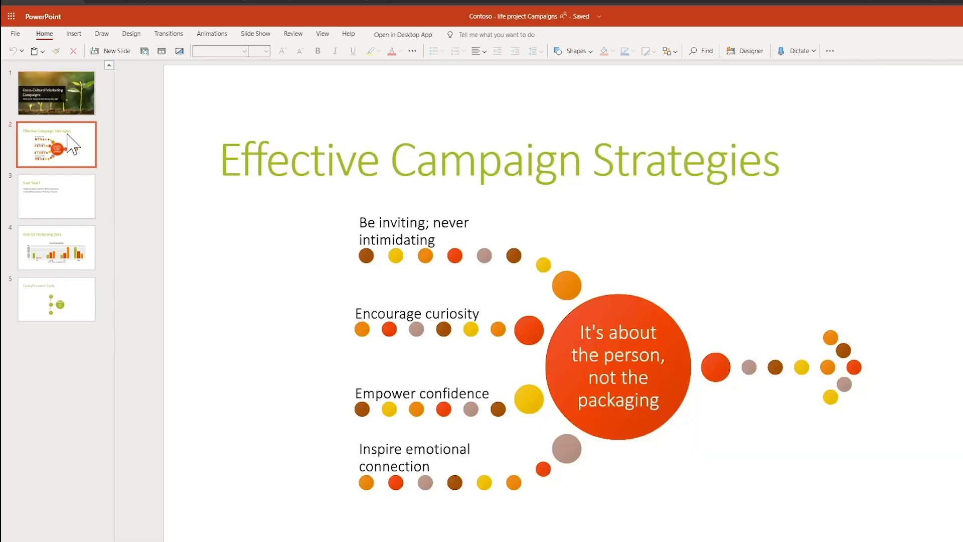
left_click(73, 197)
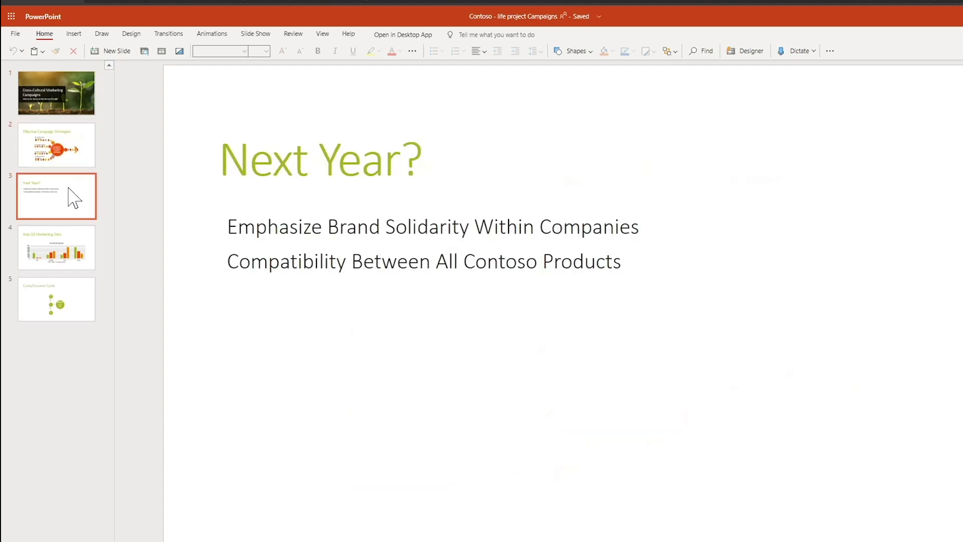
left_click(54, 245)
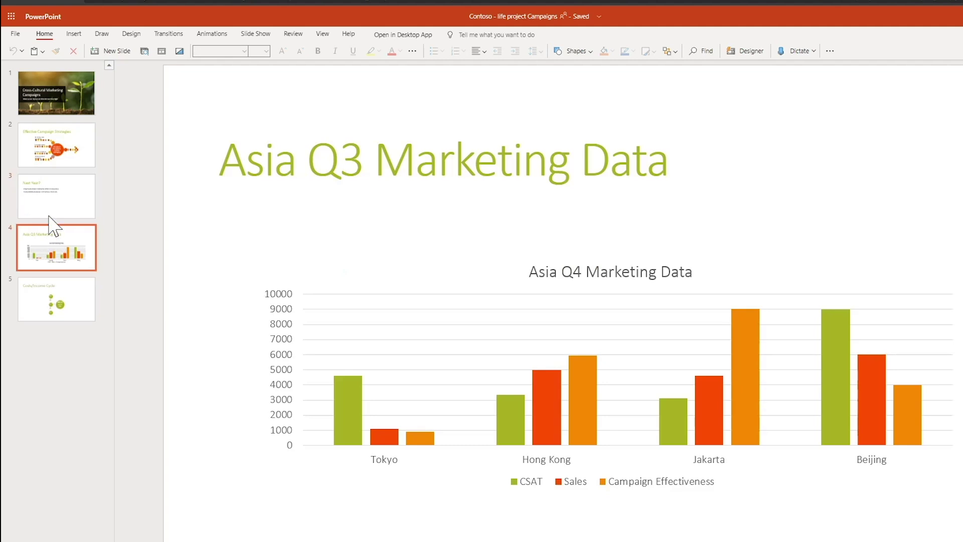
left_click(48, 90)
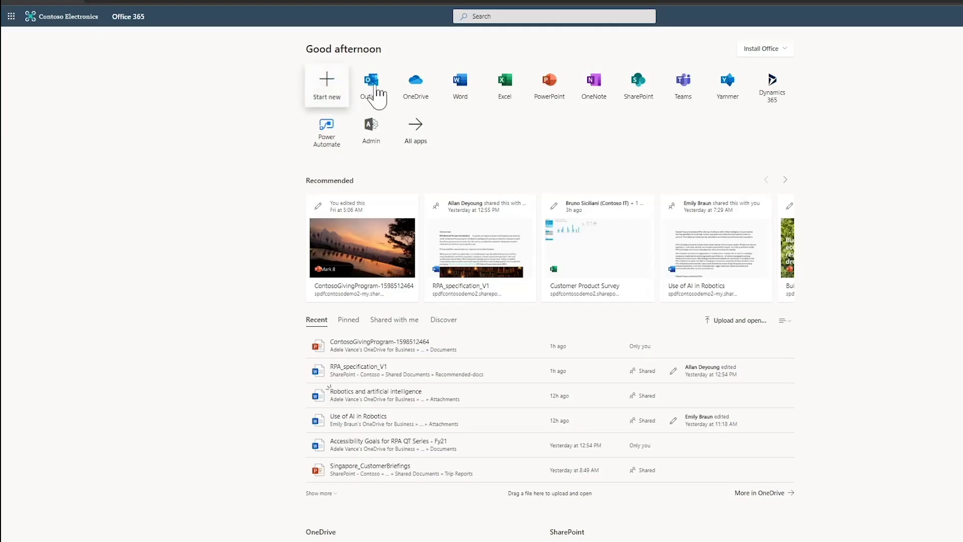
- Find the corporate security officer from the Office 365 search bar and view his contact, organization and files card
left_click(486, 17)
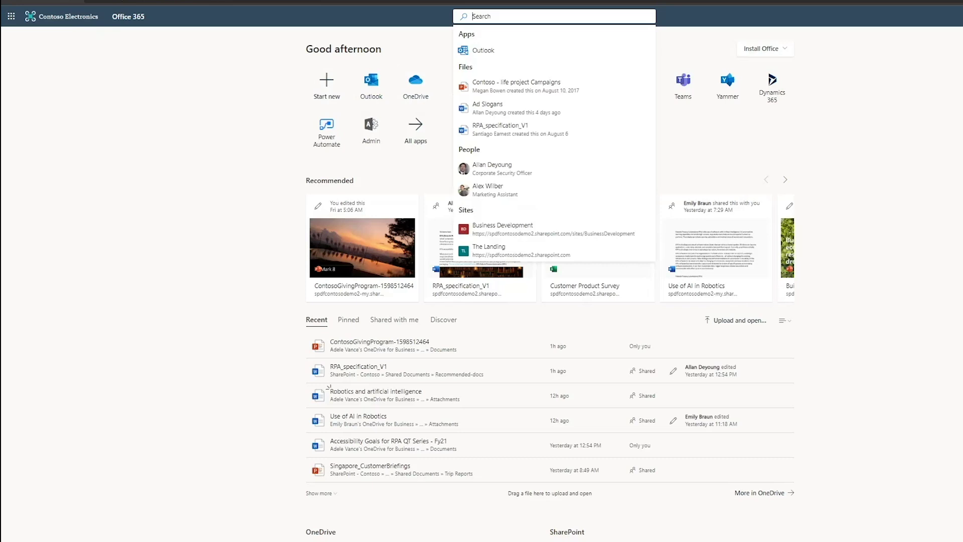
type("allan")
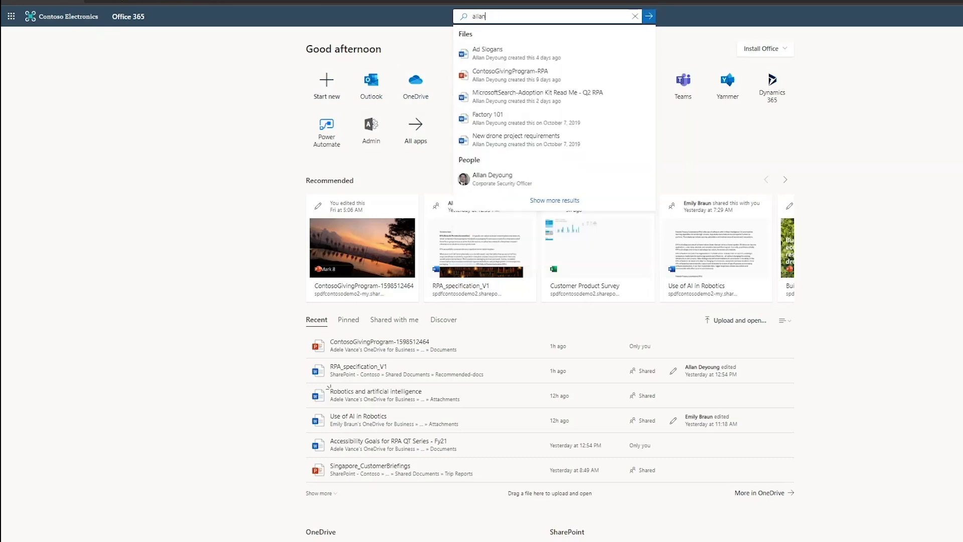
type(" d")
left_click(512, 180)
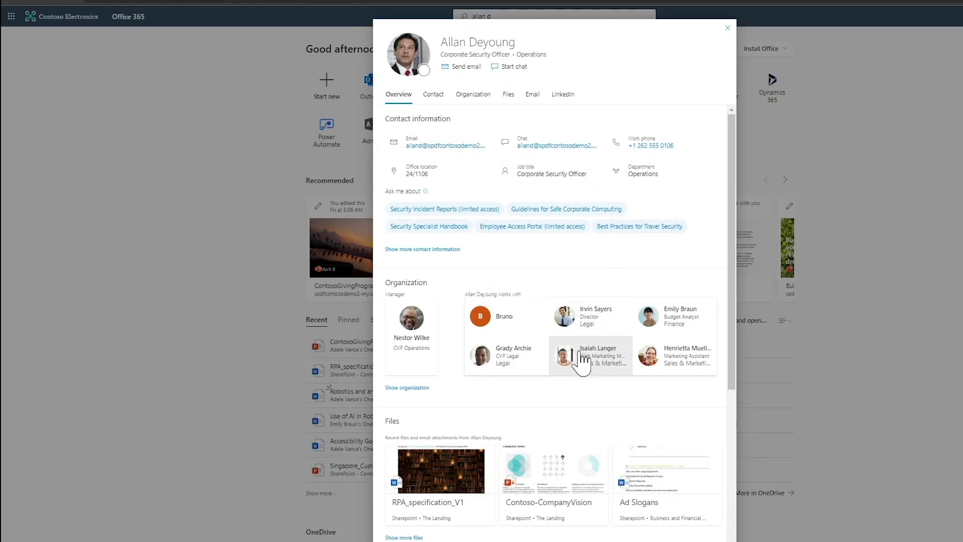
left_click(435, 95)
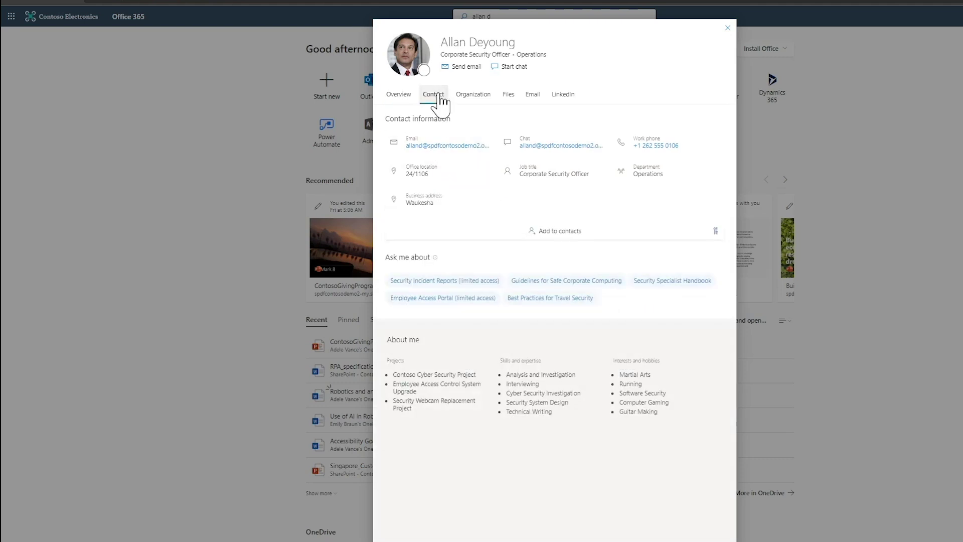
left_click(472, 105)
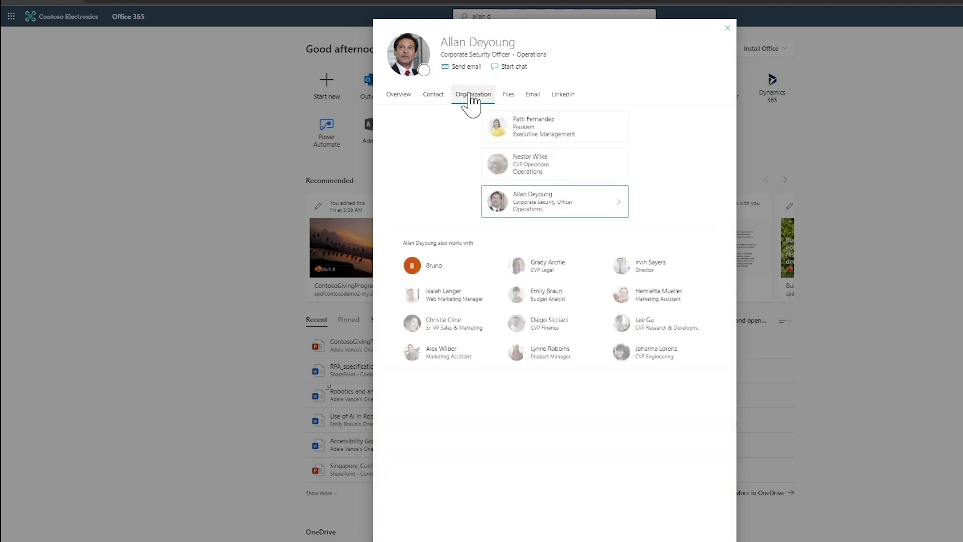
left_click(510, 98)
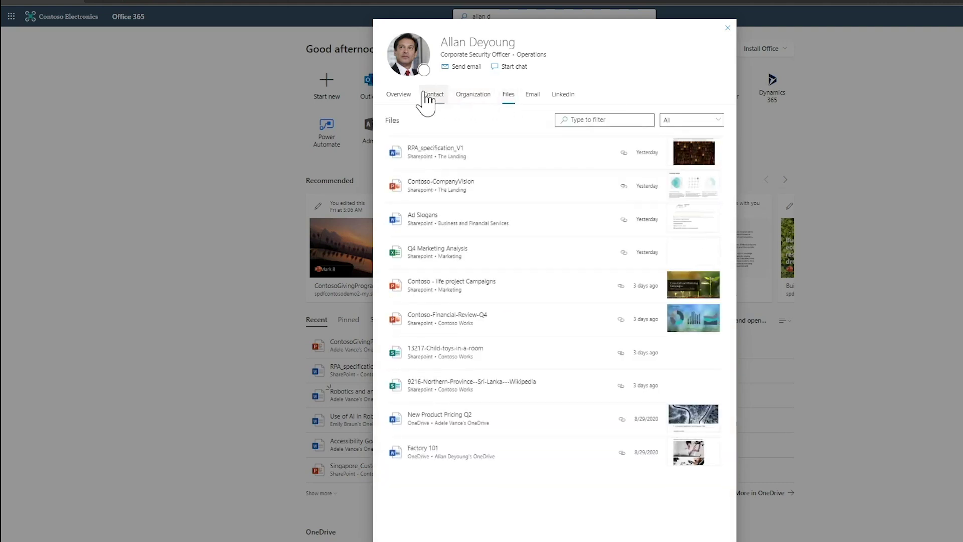
left_click(399, 97)
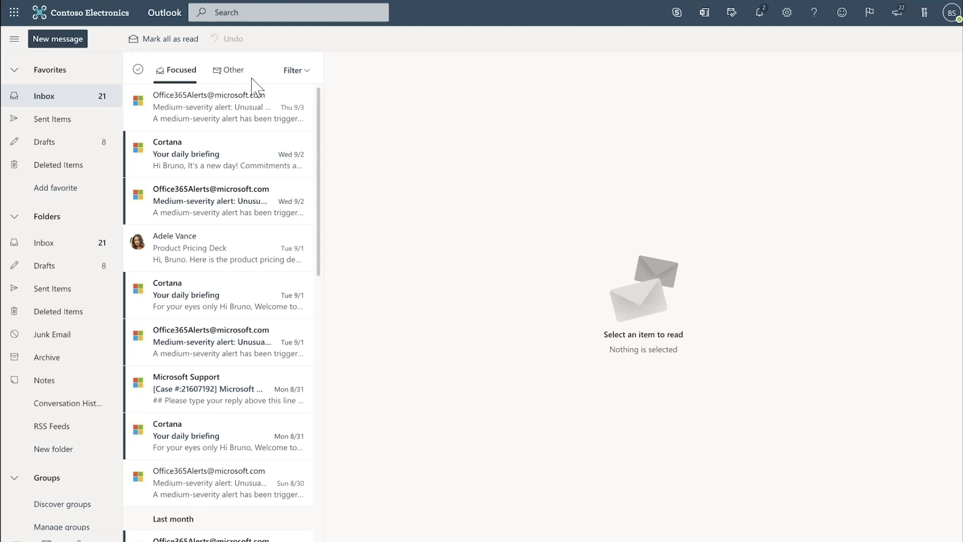
- Search the Outlook mailbox for 'PMs I met with recently' and narrow to one suggested person
left_click(217, 14)
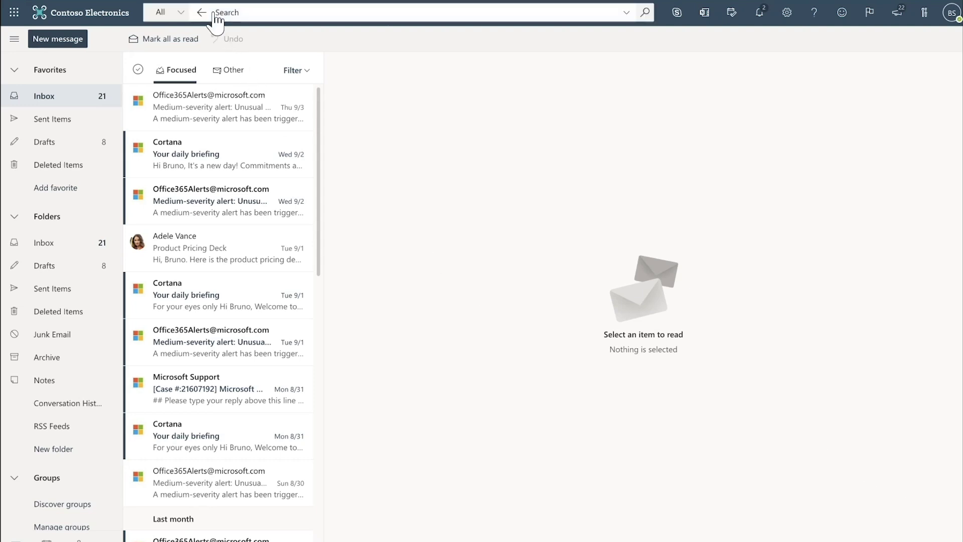
type("PMs I met with recently")
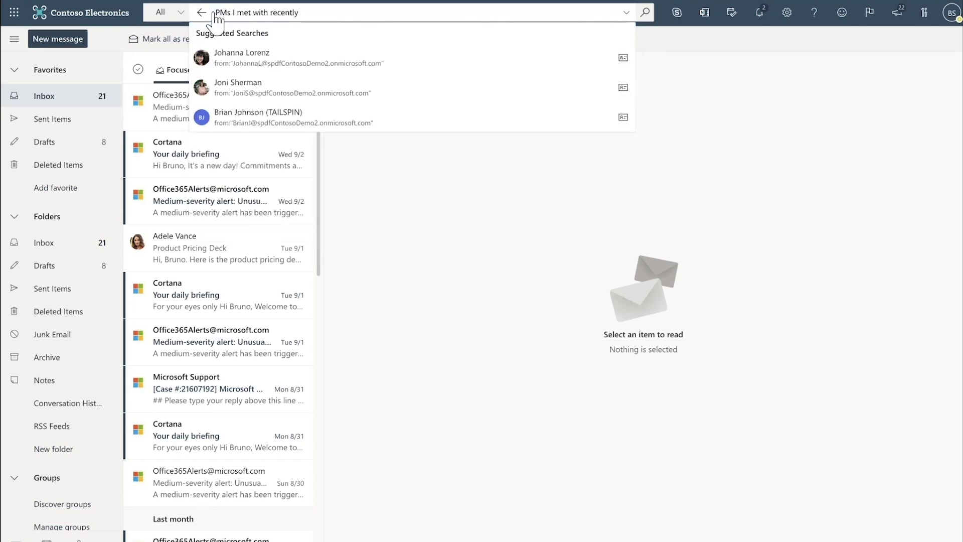
left_click(245, 91)
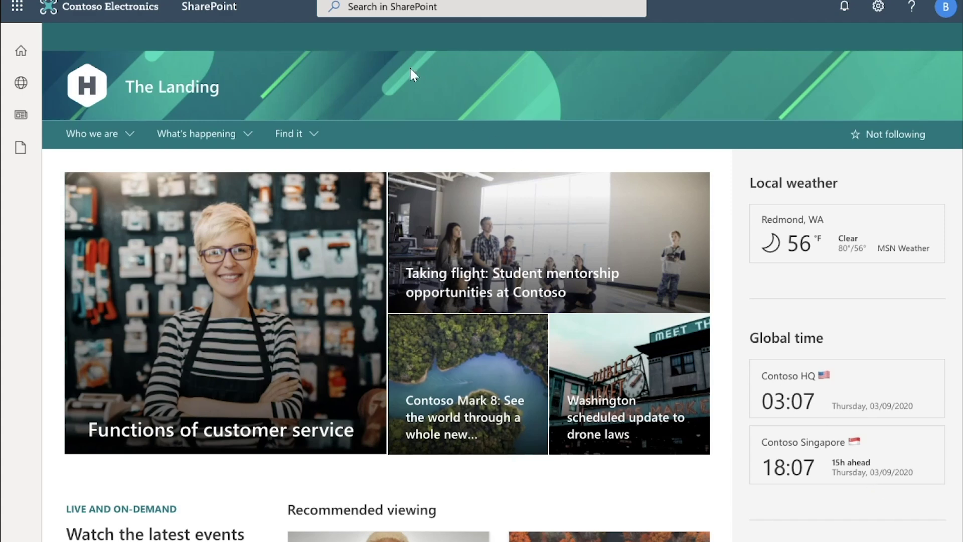
- Query The Landing for pricing decks shared by Adele, listing five of her decks
left_click(349, 9)
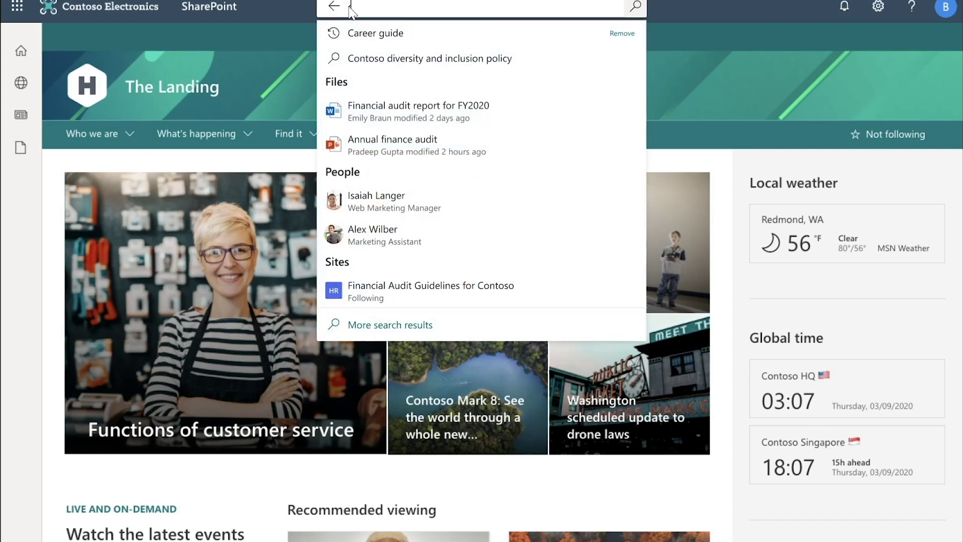
type("decks abcut pricing shared by ade")
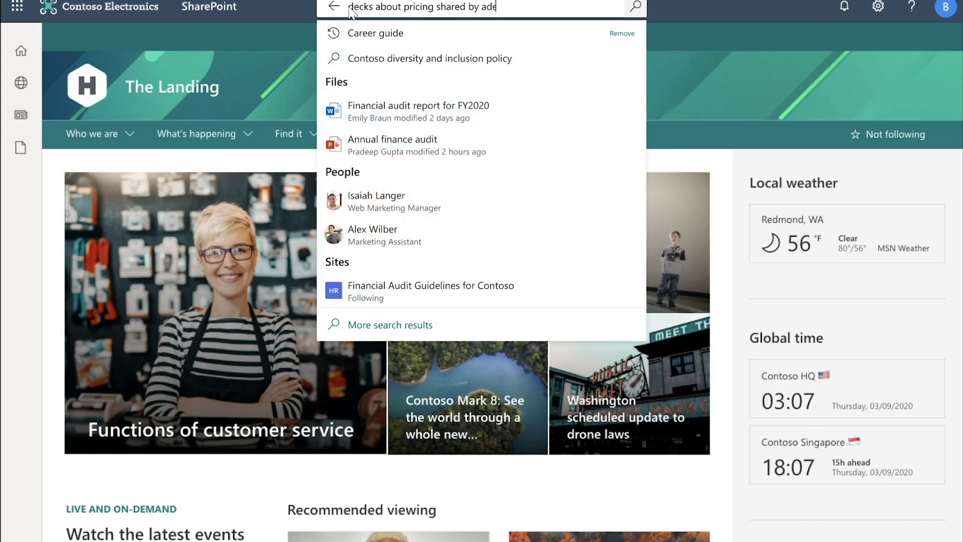
type("le")
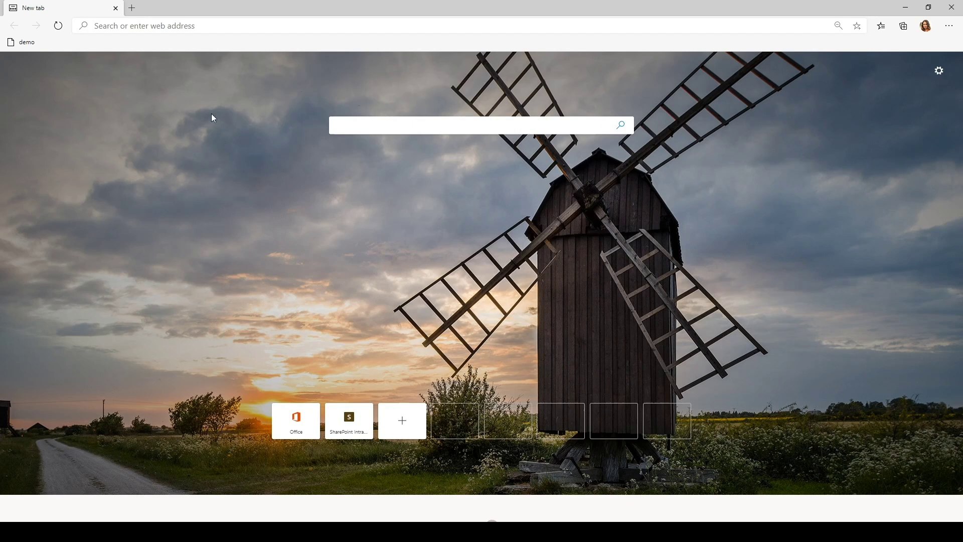
- Run a Bing search in Edge for the security officer using the Contoso results suggestion
left_click(177, 24)
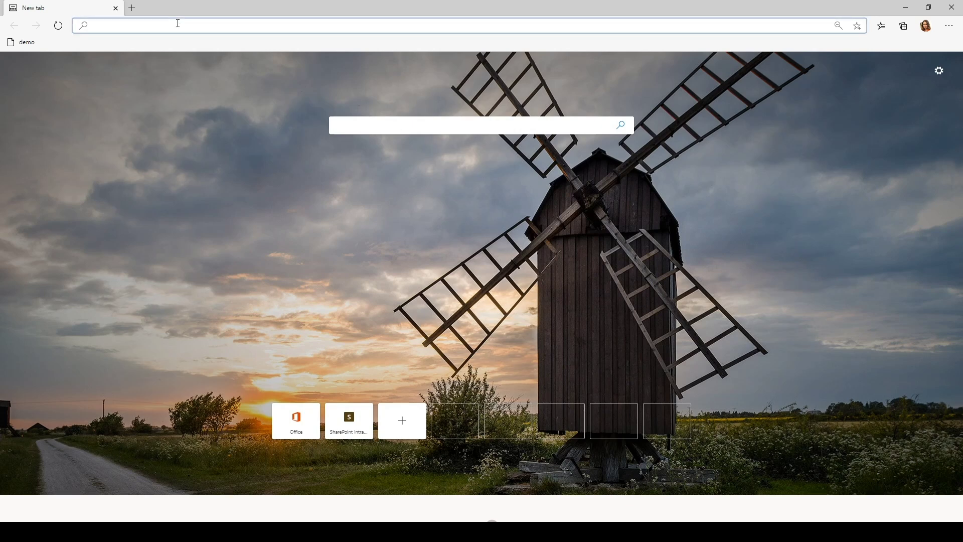
type("allan Deyoung")
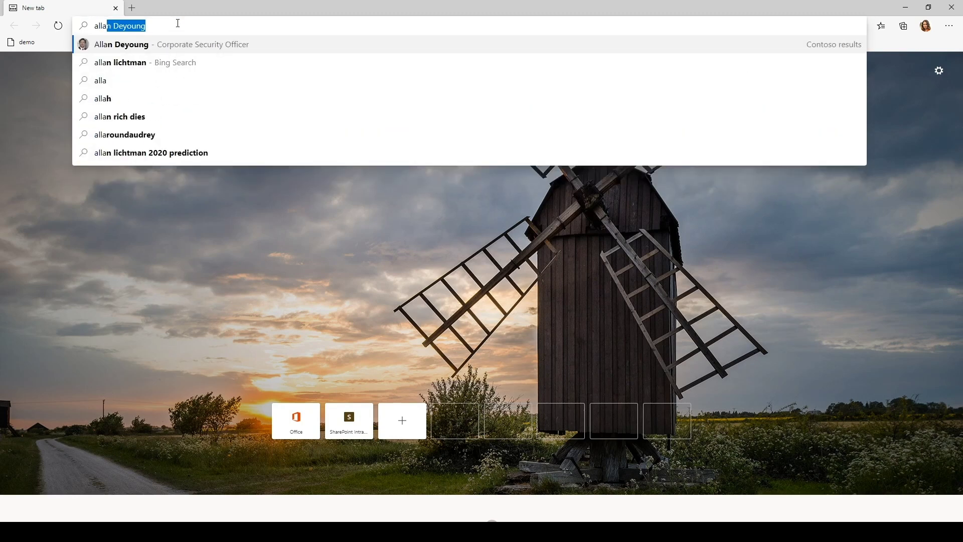
left_click(122, 47)
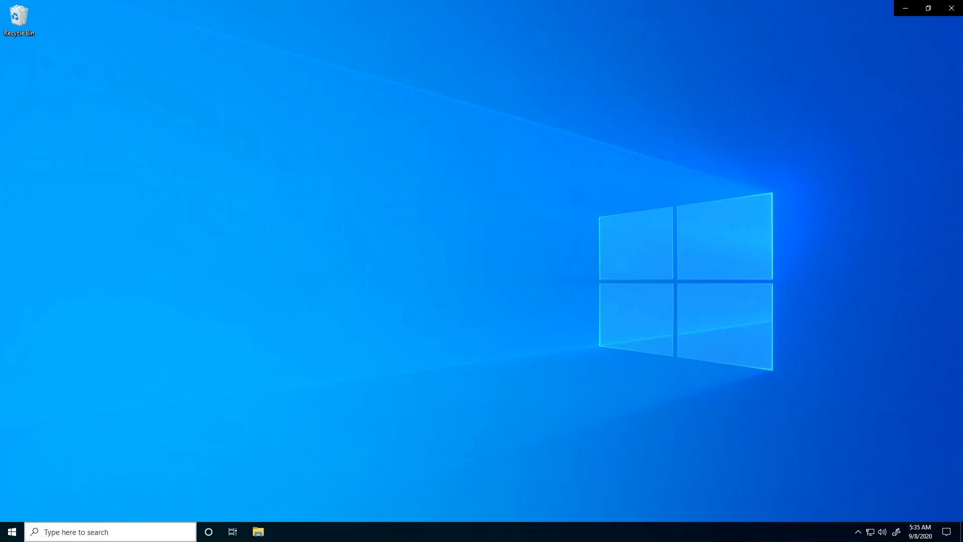
- Search Windows for Adele's files and open 'Cost and Pricing Analysis - Western Region' in Excel
left_click(127, 532)
type("ade")
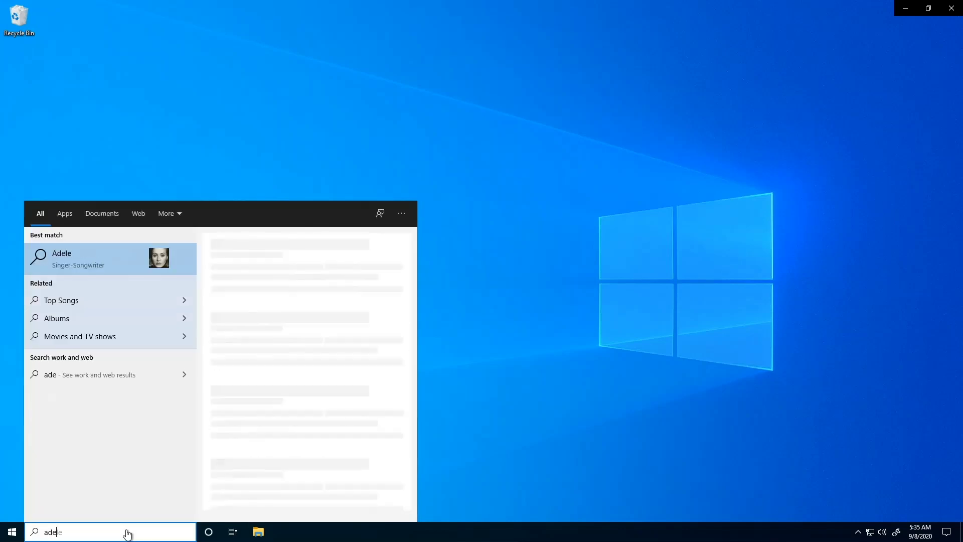
type("le")
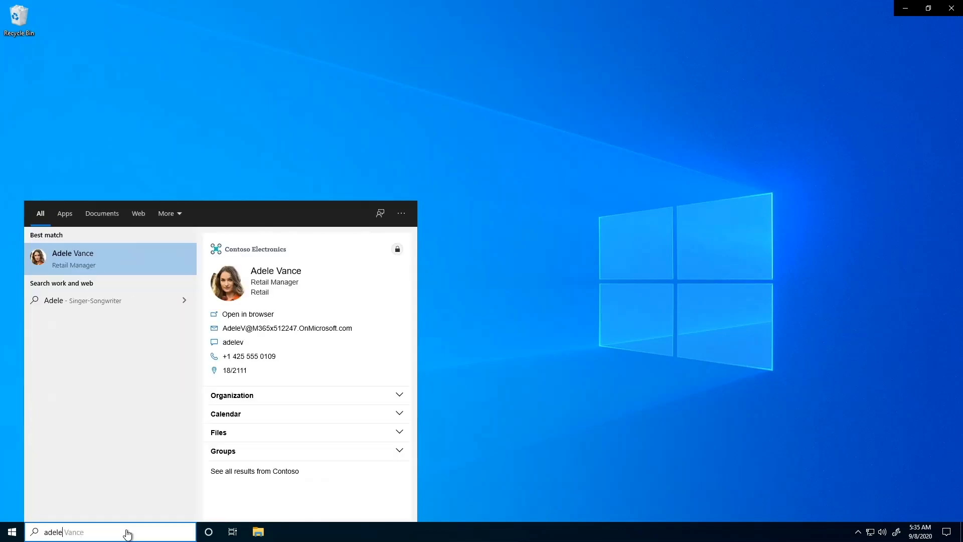
type("'")
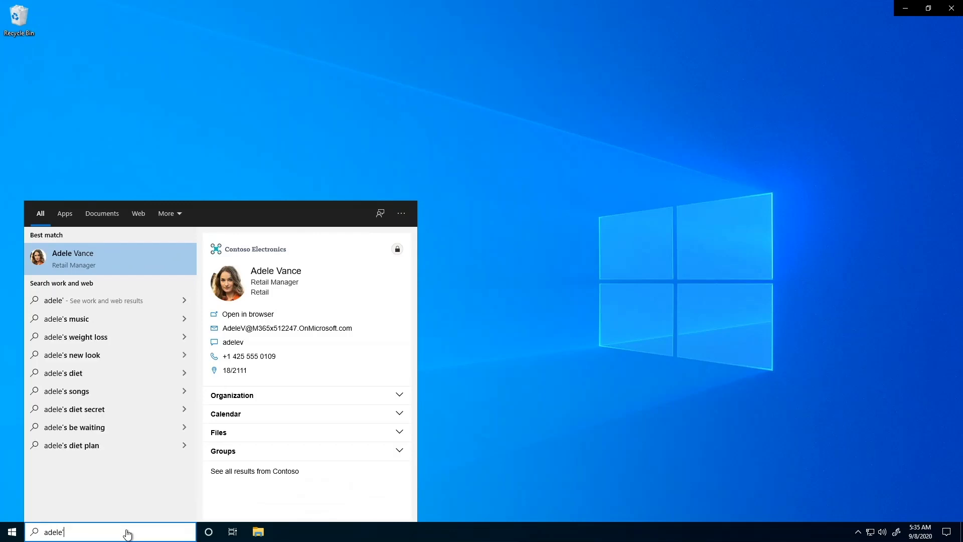
type("s file")
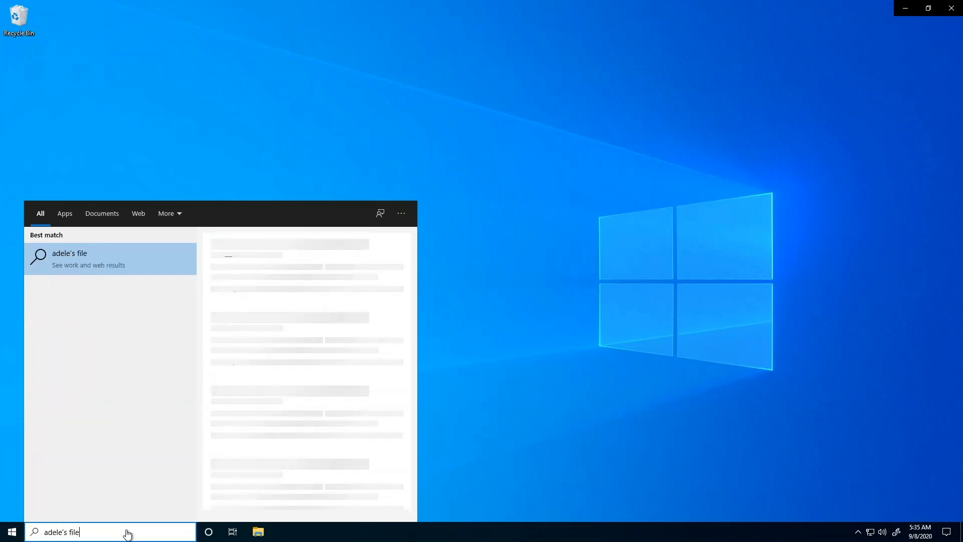
type("s")
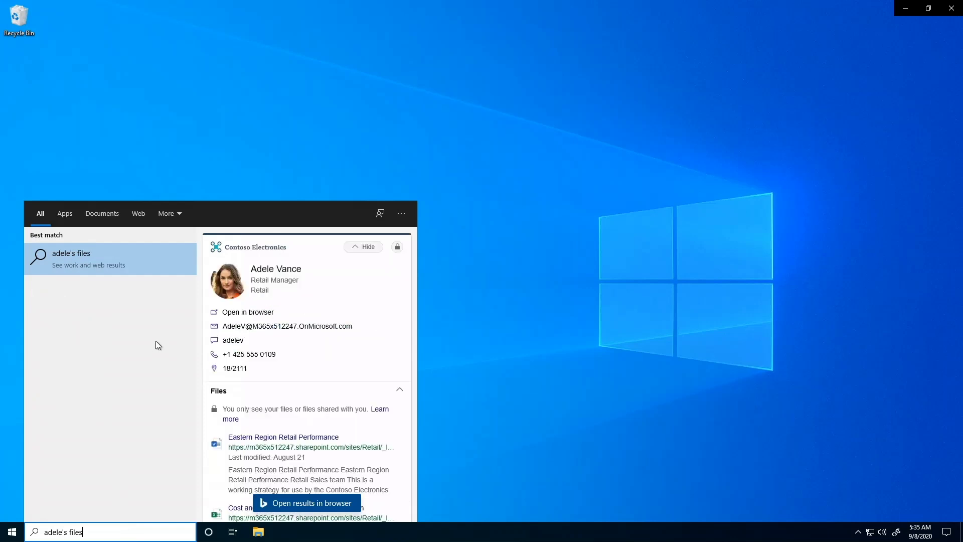
mouse_move(309, 339)
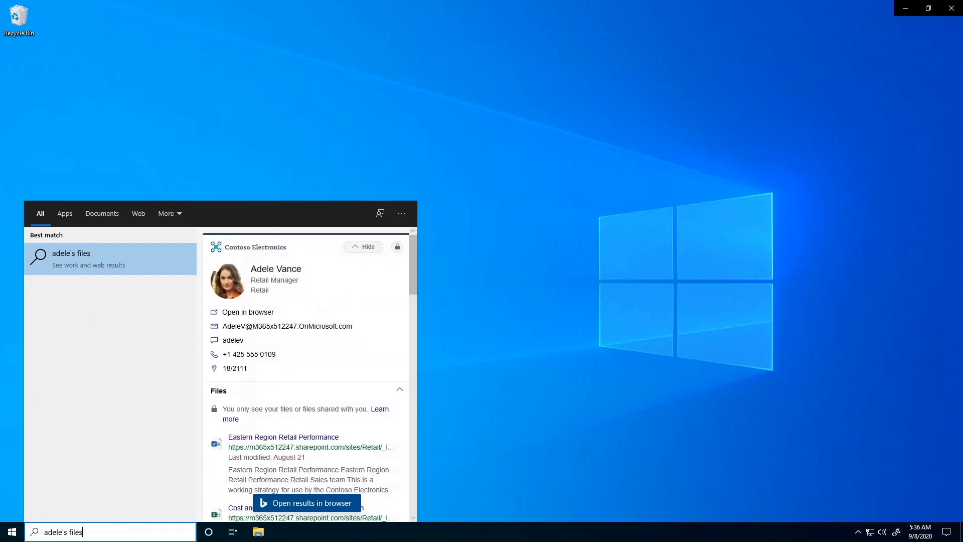
left_click_drag(416, 277, 415, 307)
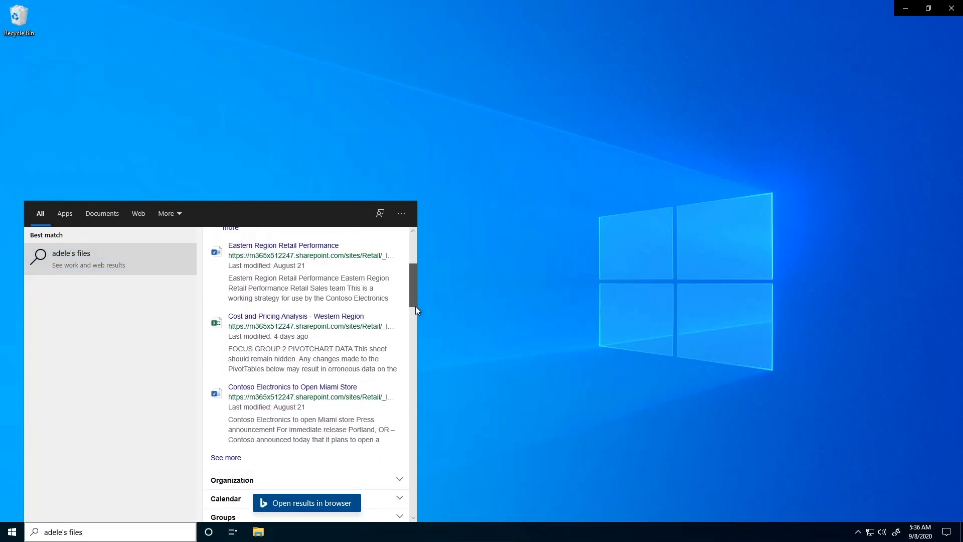
left_click(314, 313)
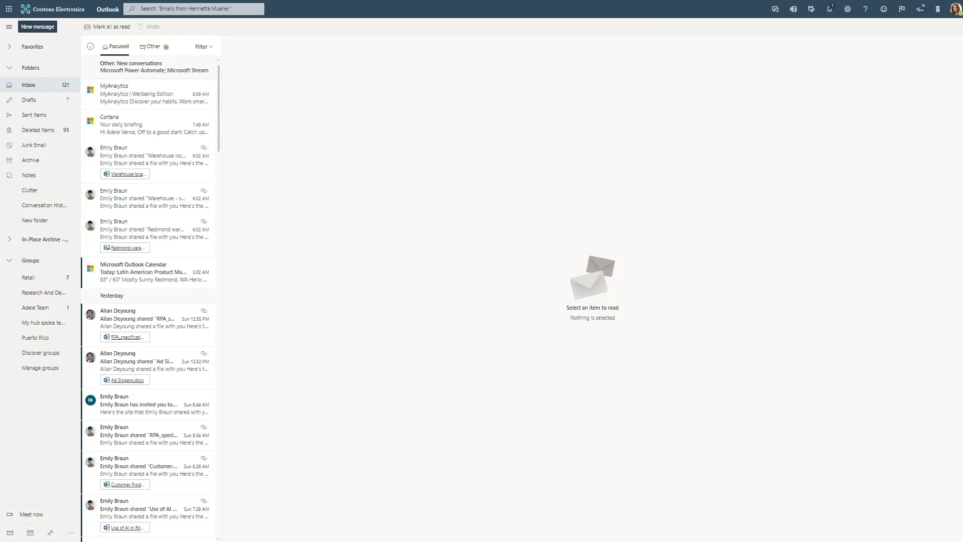
- Query Outlook for 'who knows about sales cycle control' and show Megan Bowen's card
left_click(174, 9)
type("who")
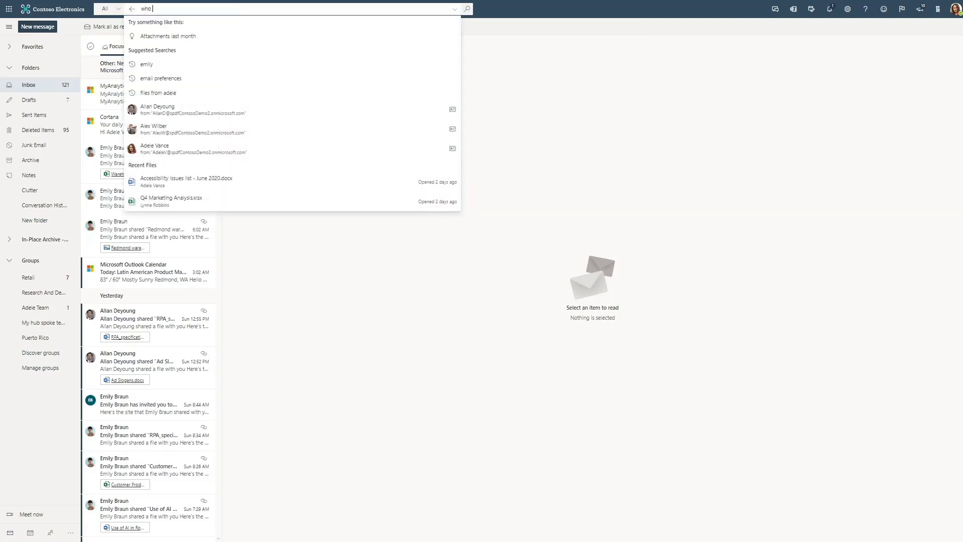
type(" knows about ")
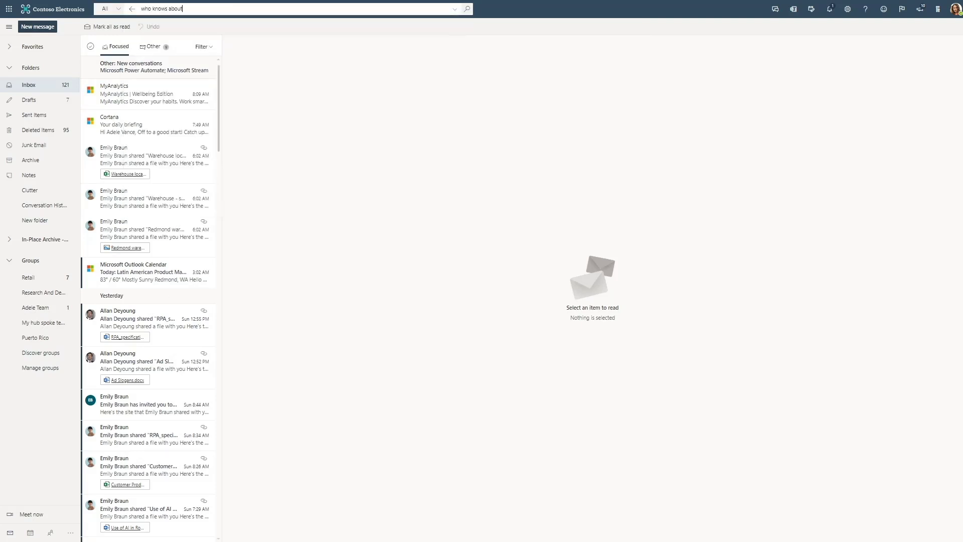
type("sales ")
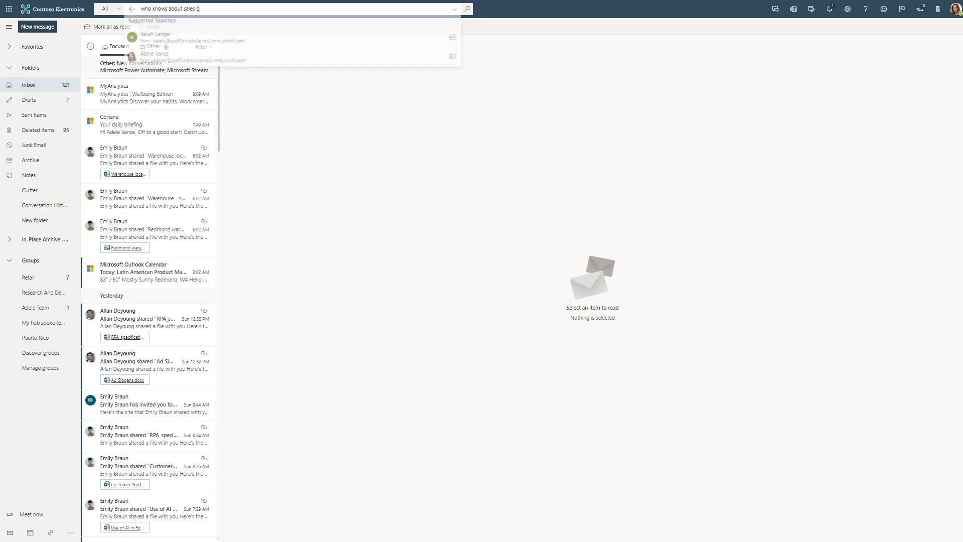
type("cycle con")
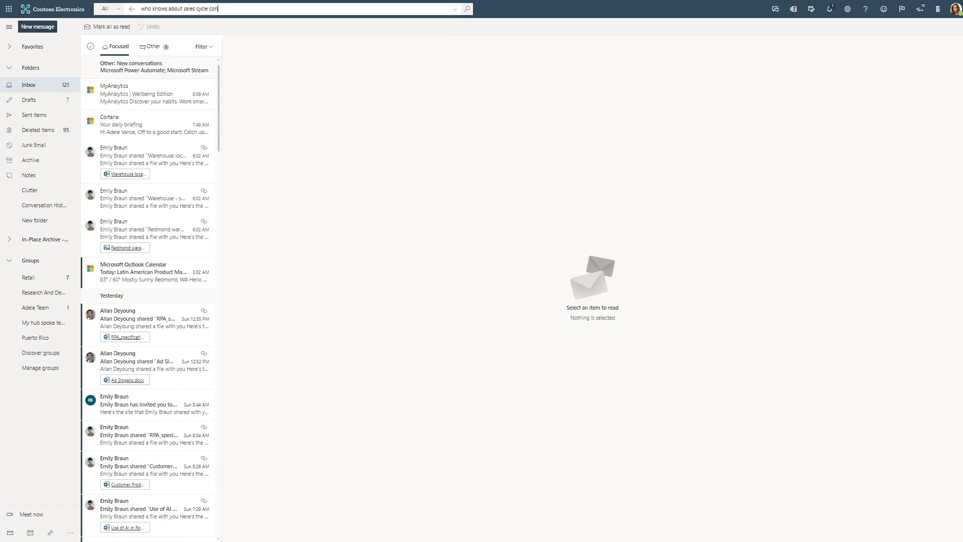
type("trol")
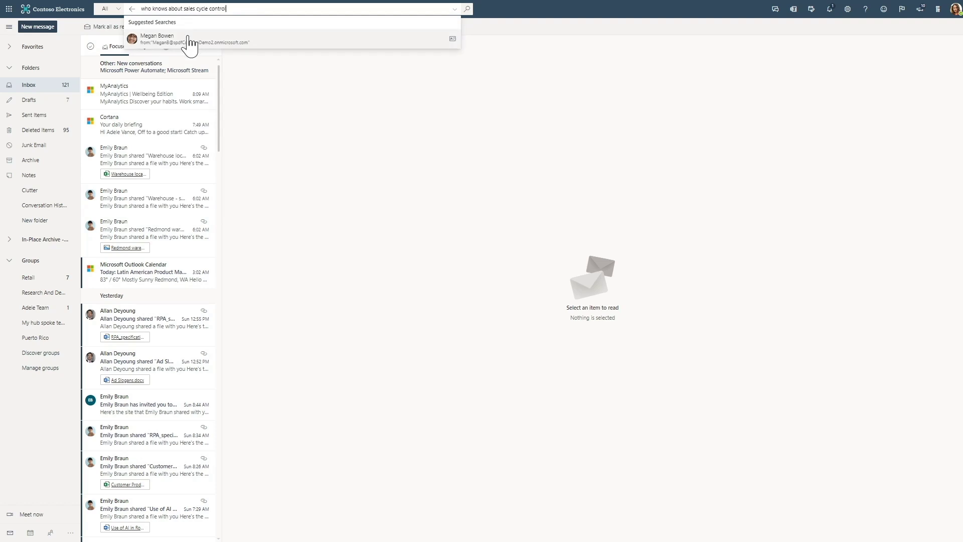
left_click(189, 44)
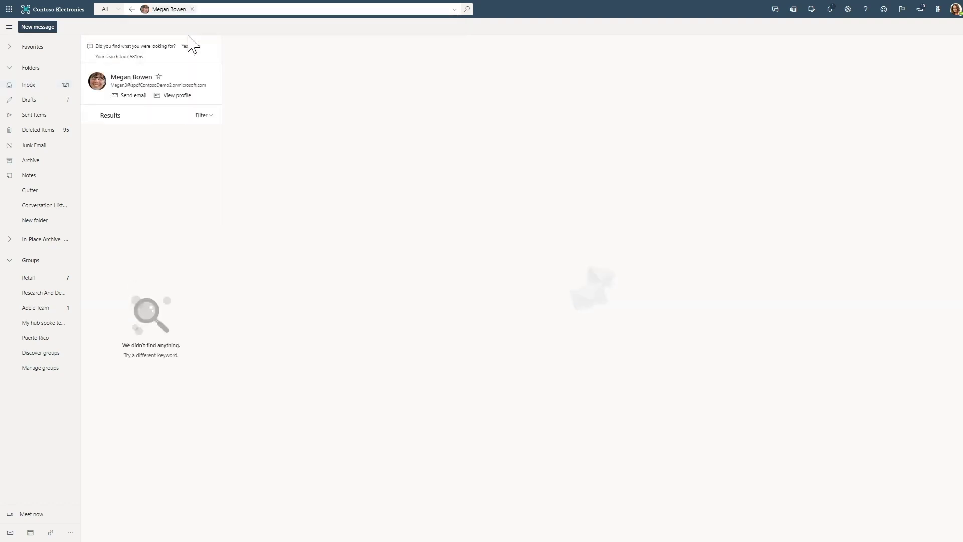
- Check Megan Bowen's full profile, contact details and skills, then close her card
left_click(177, 97)
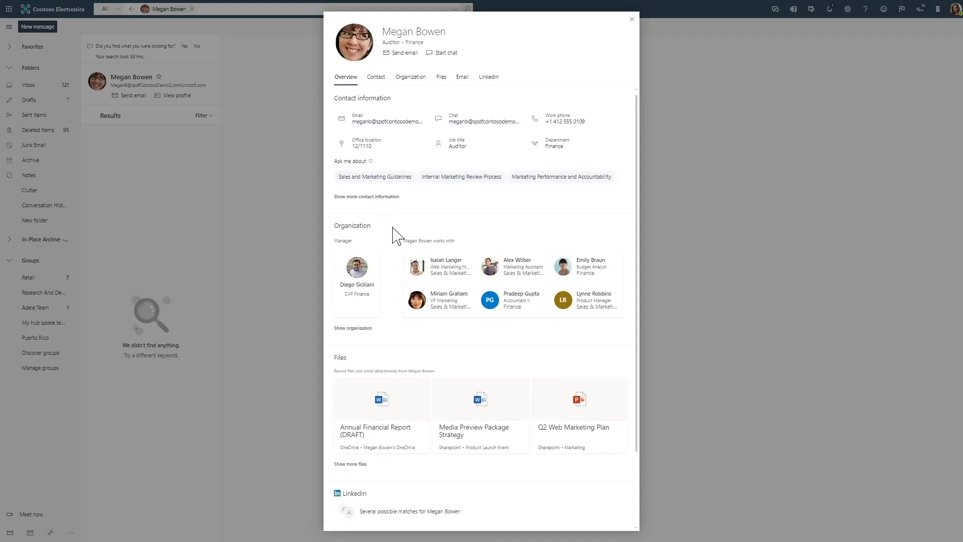
left_click(375, 79)
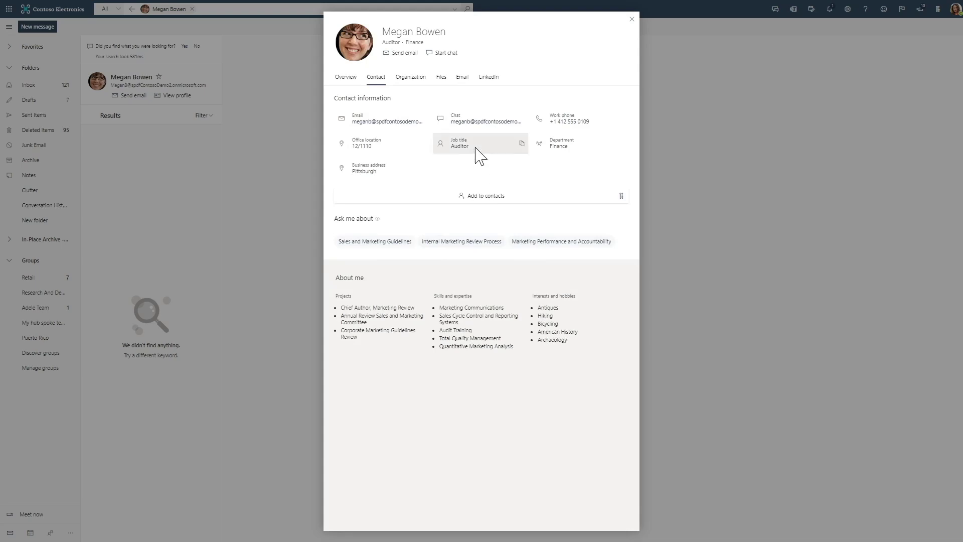
left_click(633, 23)
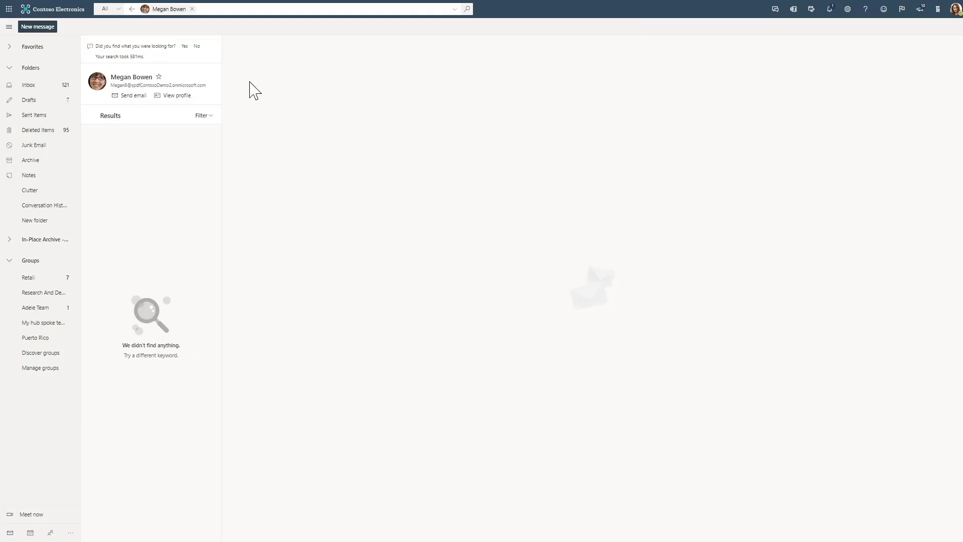
left_click(140, 102)
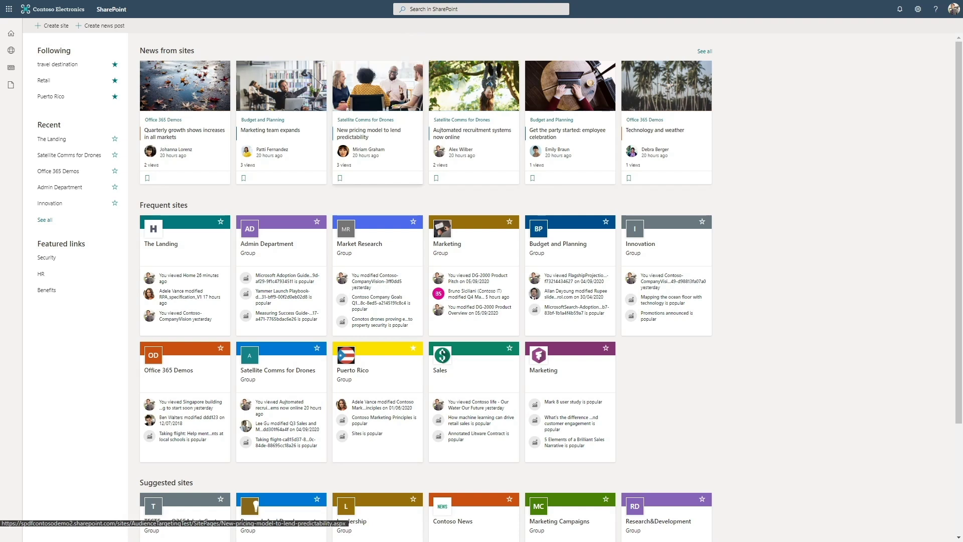
- Search SharePoint for 'marketing' and open Emily Braun's Q3 Sales and Marketing work
left_click(466, 9)
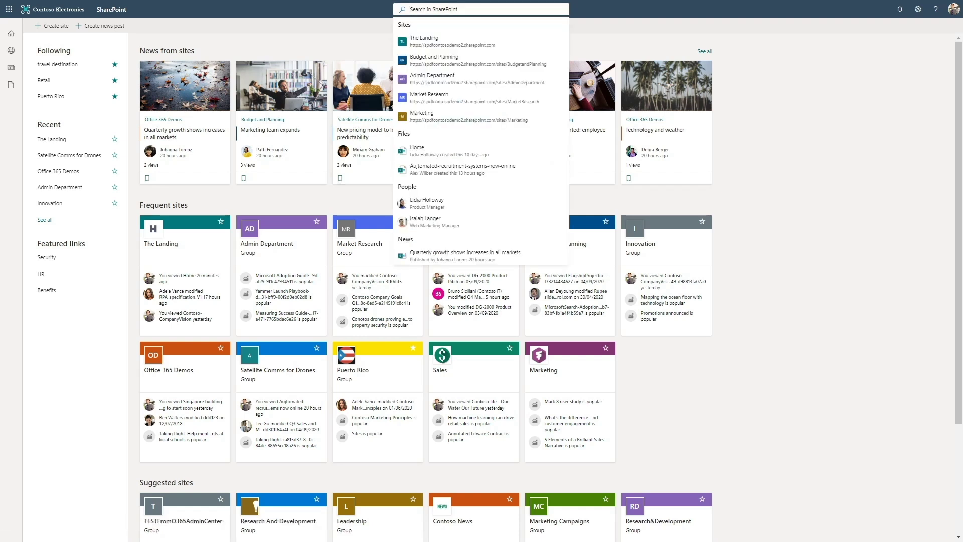
type("marketing")
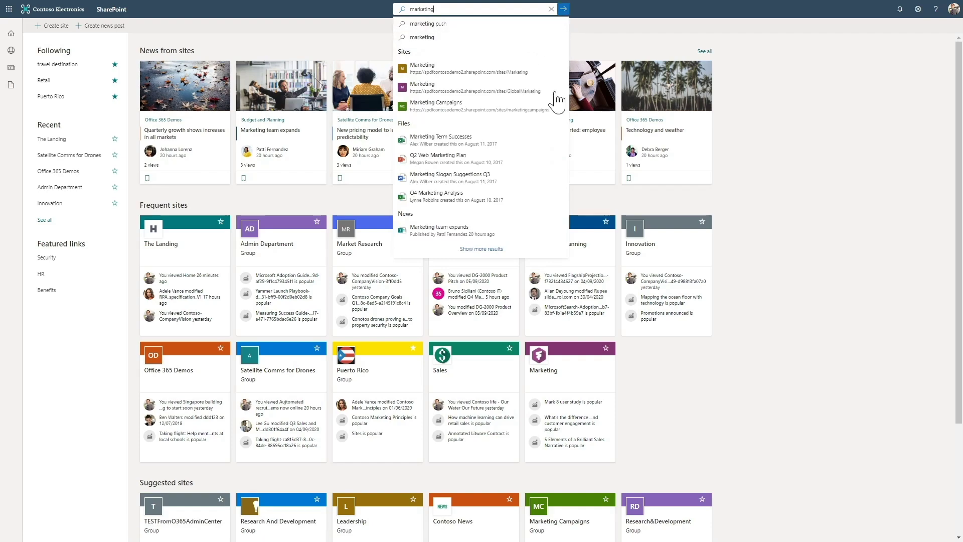
key("Return")
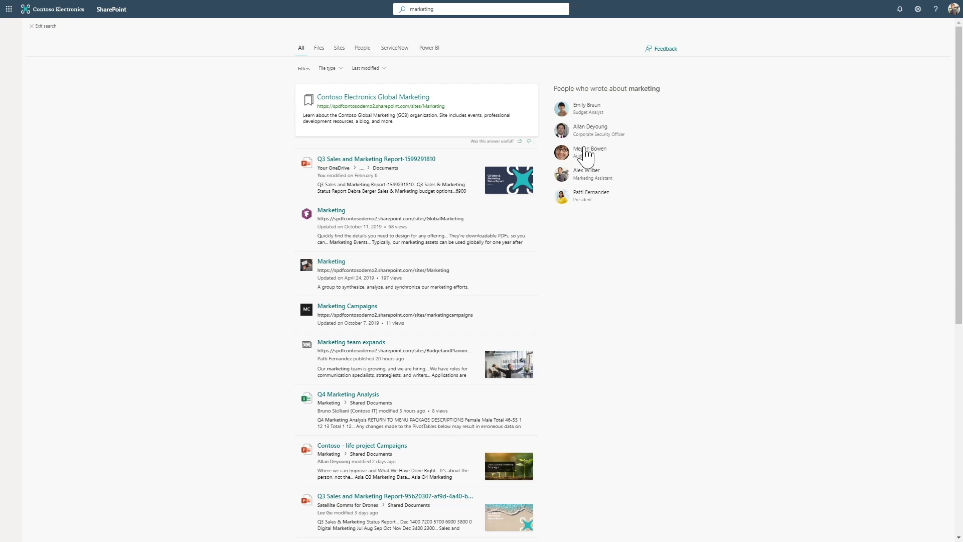
left_click(585, 118)
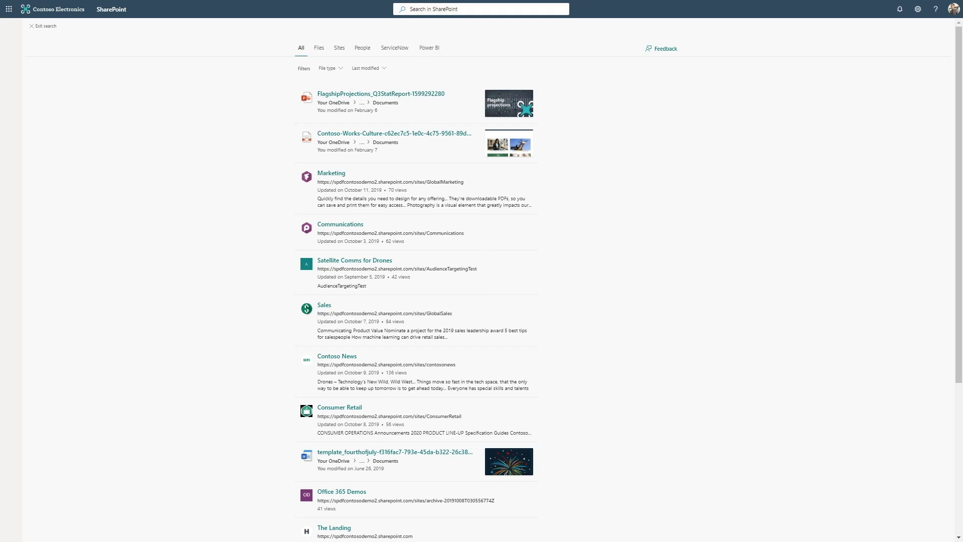
- Look up Adele Vance in SharePoint search and open her People results and Organization view
left_click(452, 10)
type("adel")
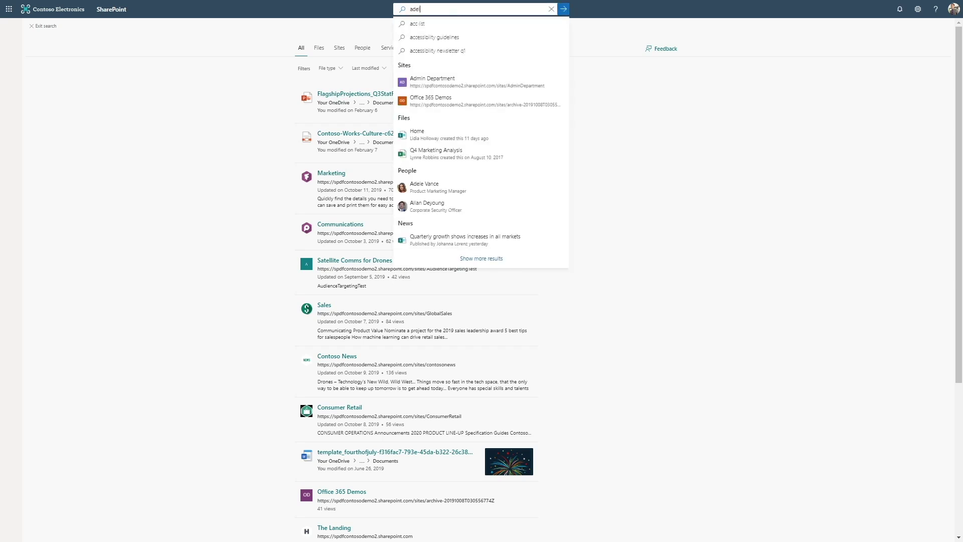
type("e vance")
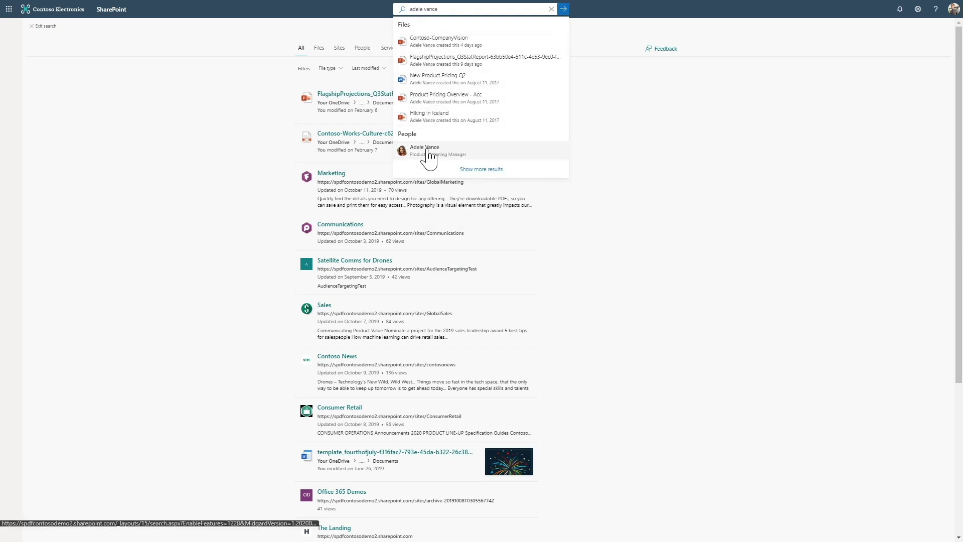
left_click(426, 149)
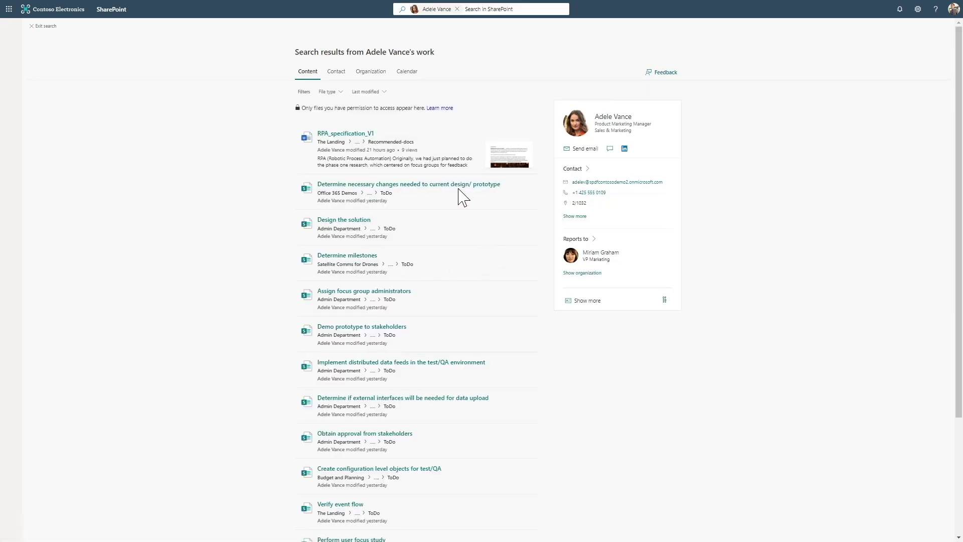
left_click(380, 75)
- Display Adele Vance's org chart, direct reports and co-workers on the Organization tab
left_click(366, 82)
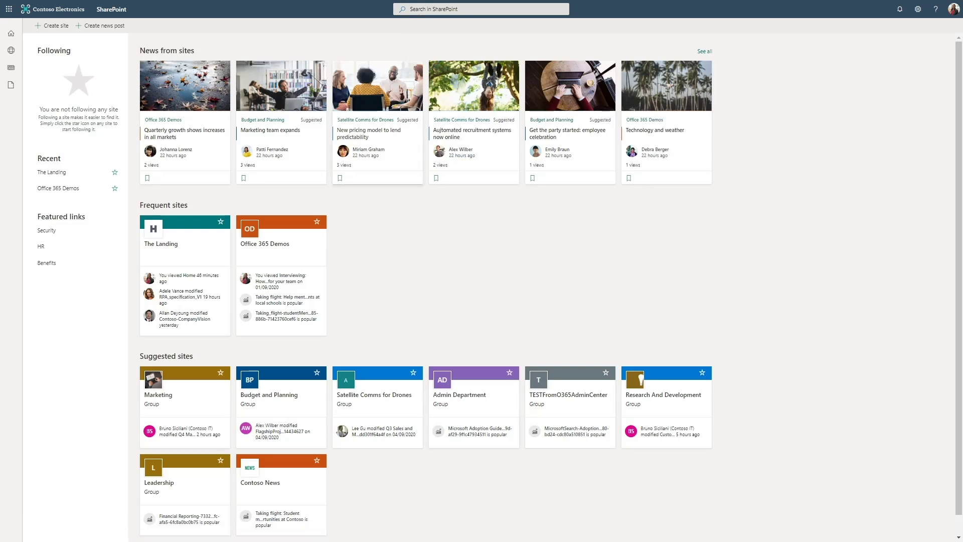
- Enter 'creative w' in SharePoint search and pick the 'who knows about creative writing' suggestion
left_click(482, 9)
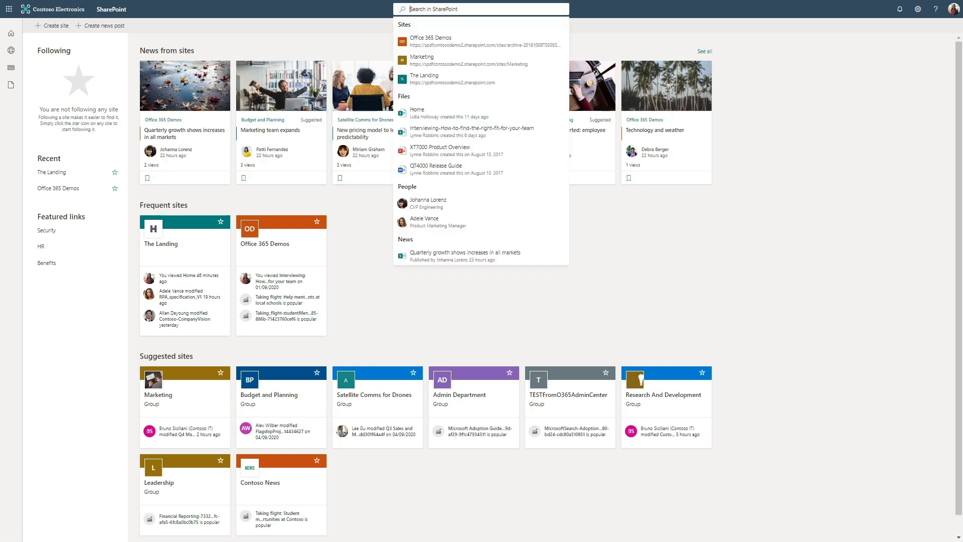
type("creat")
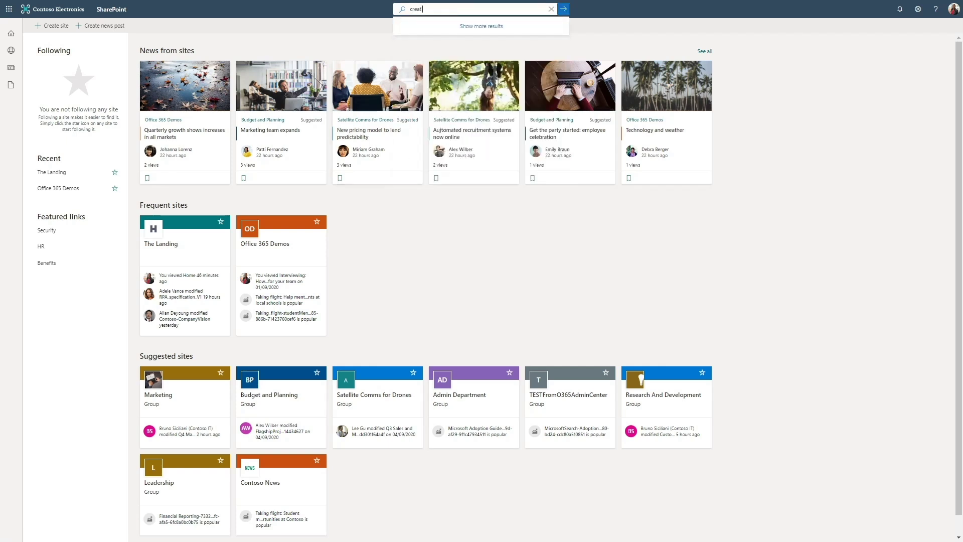
type("ive w")
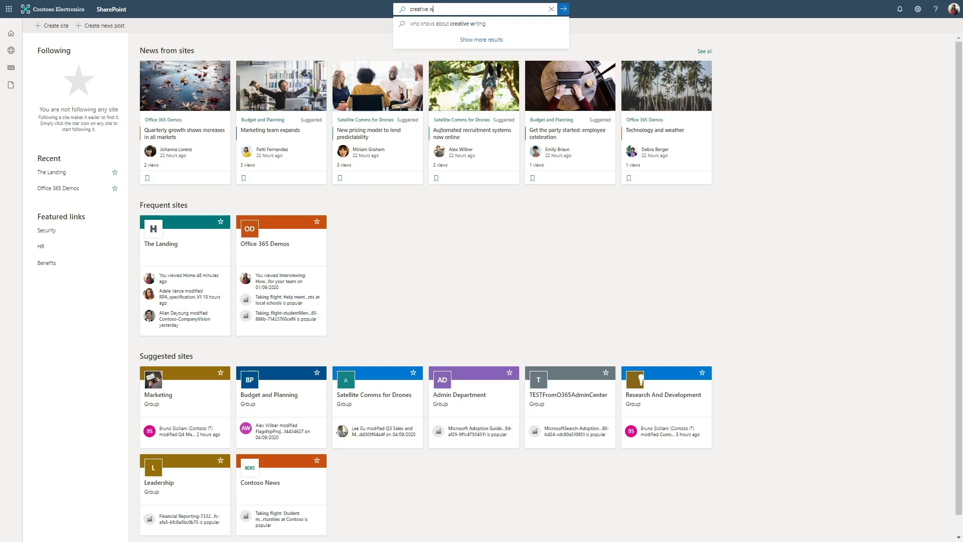
left_click(417, 24)
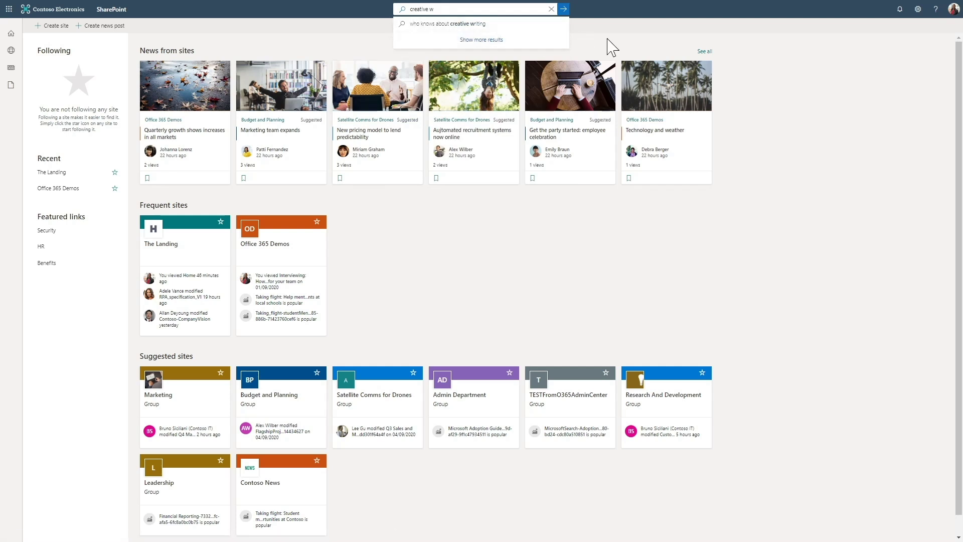